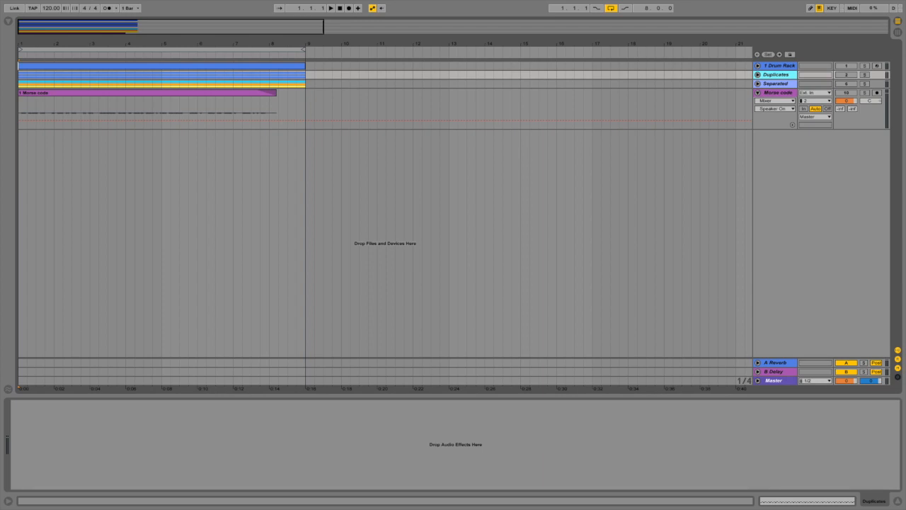
# - Unfold the 1 Drum Rack track and open its MIDI clip, examining the hi-hat, clap and kick notes in the first beat
pyautogui.click(758, 66)
pyautogui.doubleClick(186, 68)
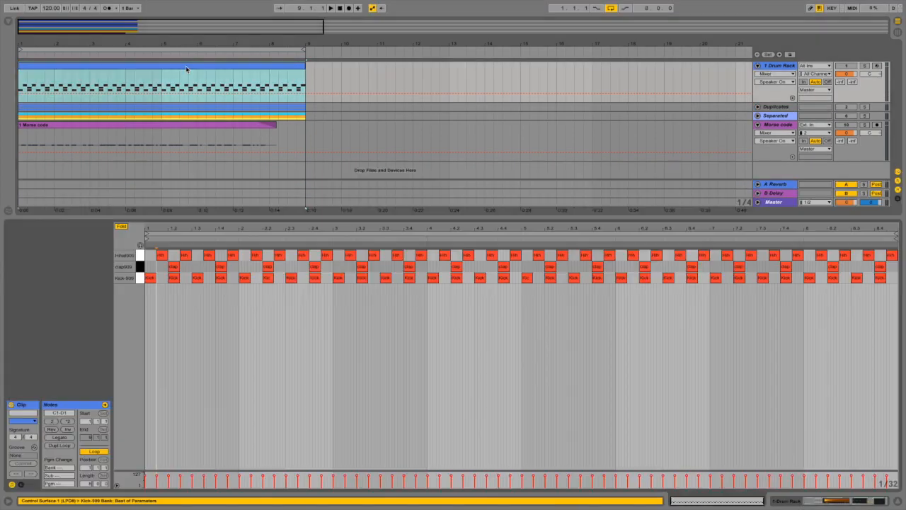
pyautogui.moveTo(170, 231); pyautogui.dragTo(376, 227)
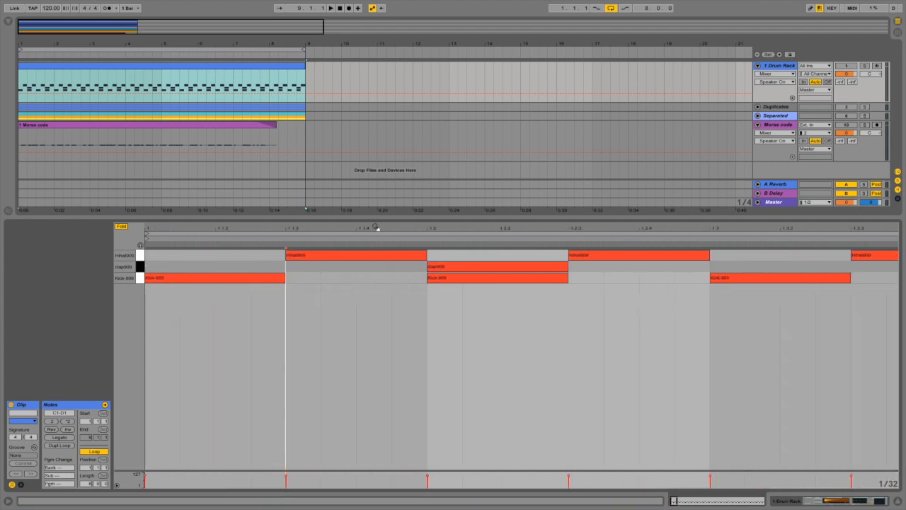
pyautogui.click(279, 344)
pyautogui.moveTo(657, 228); pyautogui.dragTo(589, 228)
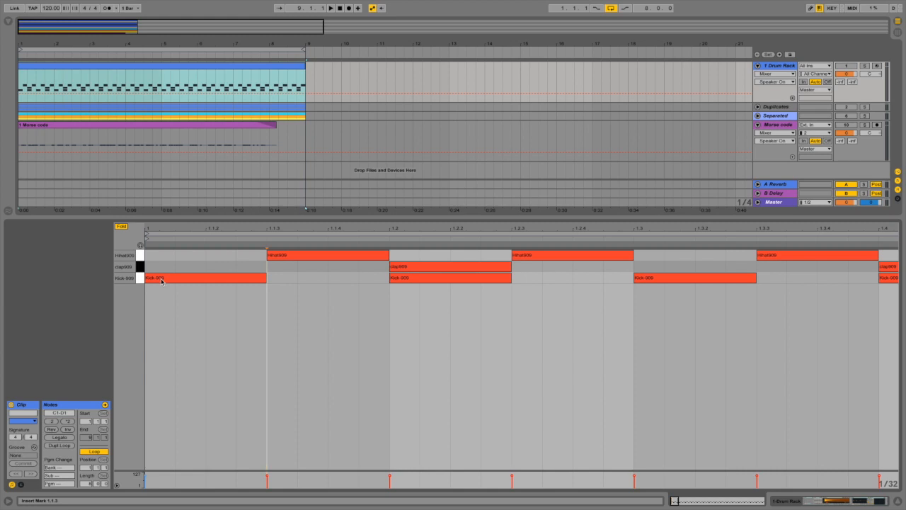
# - Select the first Kick-909 note, choose a 1/32 fixed grid for the clip, and deselect the note
pyautogui.moveTo(161, 281)
pyautogui.mouseDown()
pyautogui.moveTo(247, 283)
pyautogui.moveTo(196, 293)
pyautogui.moveTo(172, 291)
pyautogui.moveTo(275, 282)
pyautogui.moveTo(161, 292)
pyautogui.mouseUp()
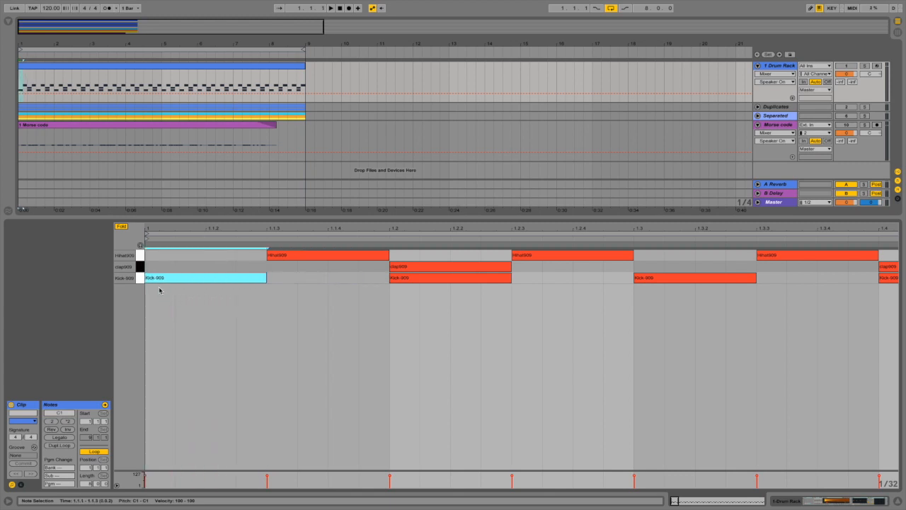
pyautogui.rightClick(276, 305)
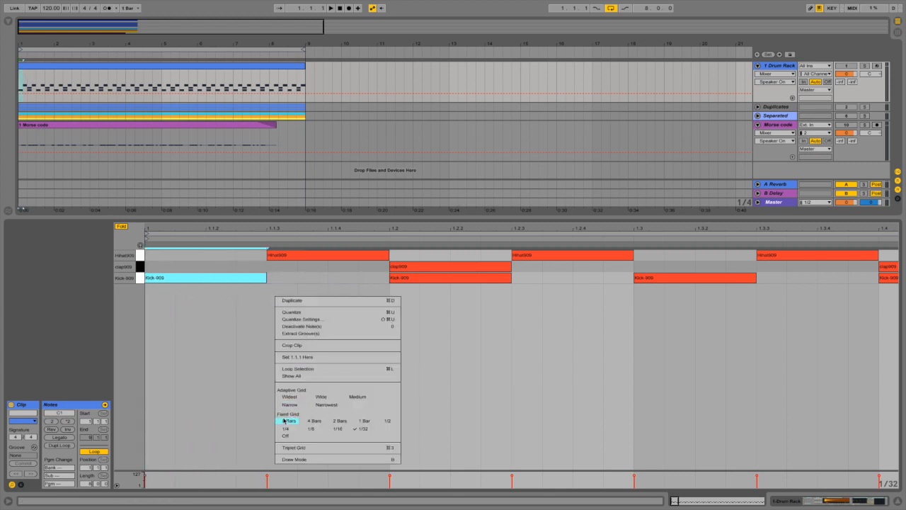
pyautogui.click(369, 430)
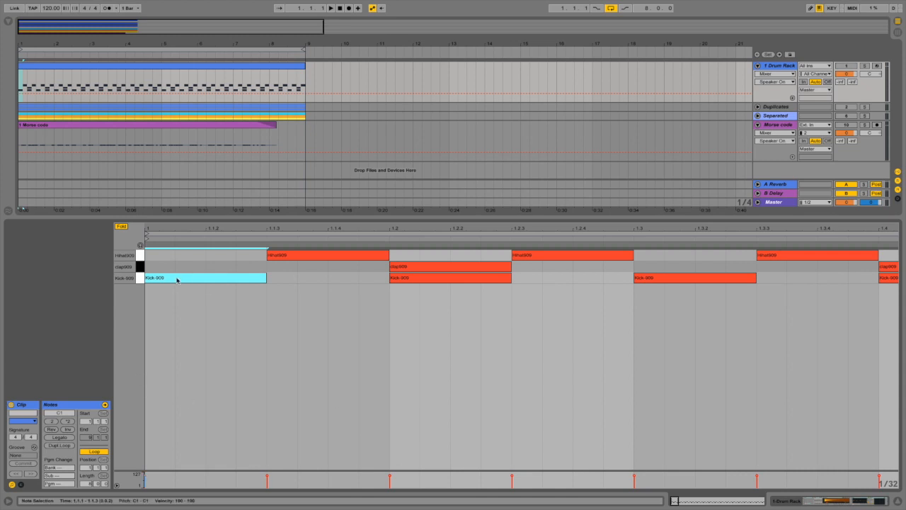
pyautogui.moveTo(178, 278)
pyautogui.mouseDown()
pyautogui.moveTo(257, 289)
pyautogui.moveTo(177, 292)
pyautogui.mouseUp()
pyautogui.click(214, 307)
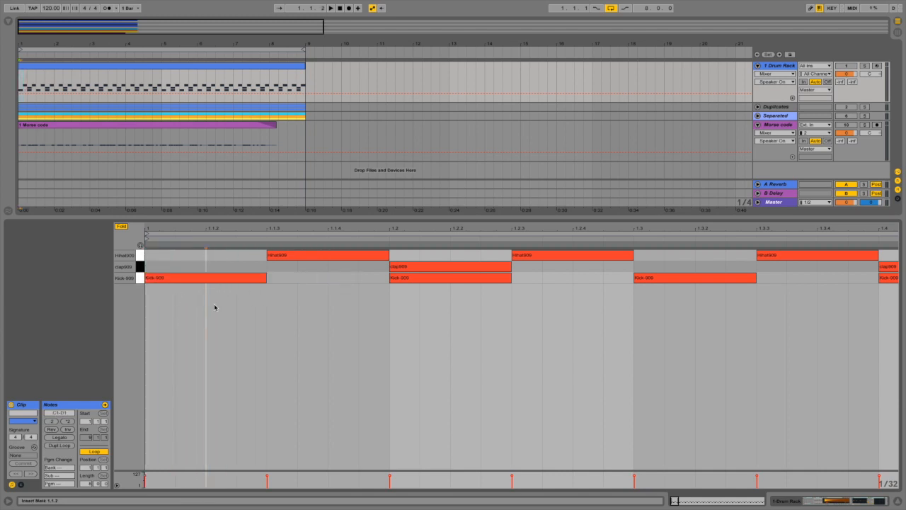
# - Return to the drum rack's devices, solo the Morse code track and play it
pyautogui.hotkey('shift', 'Tab')
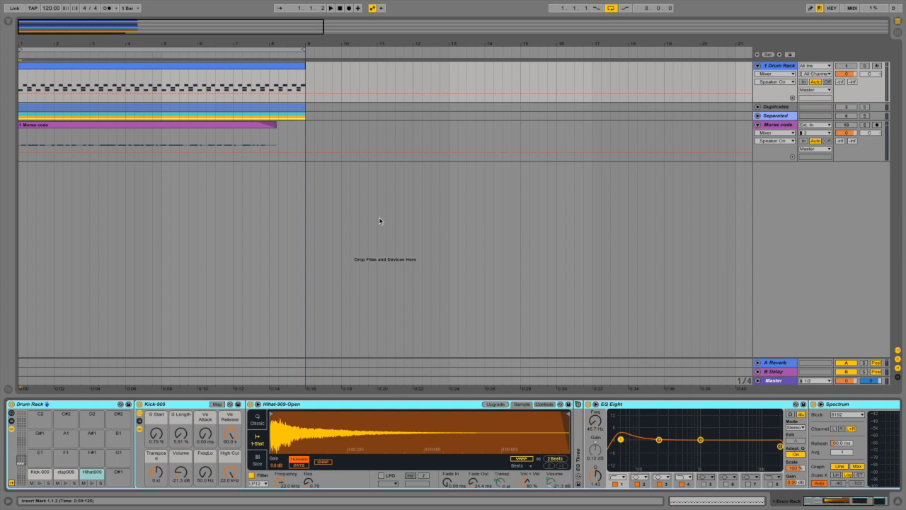
pyautogui.click(865, 125)
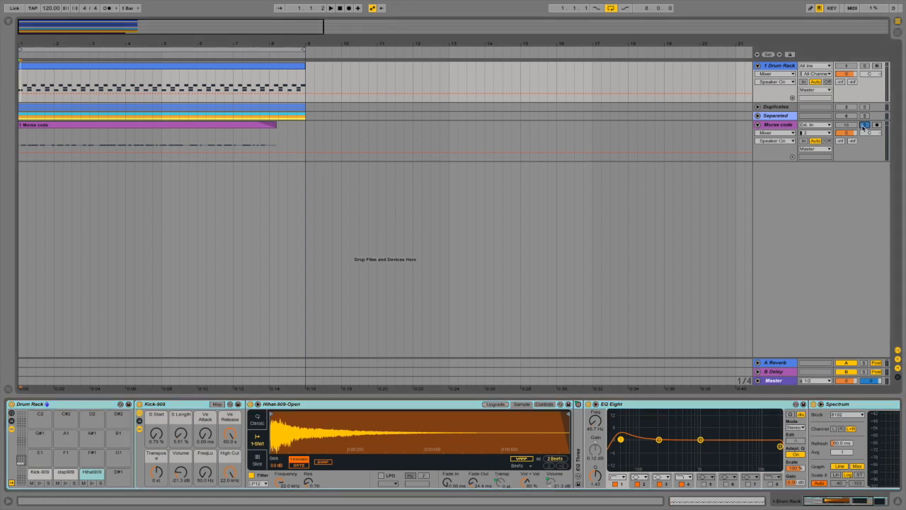
pyautogui.press('space')
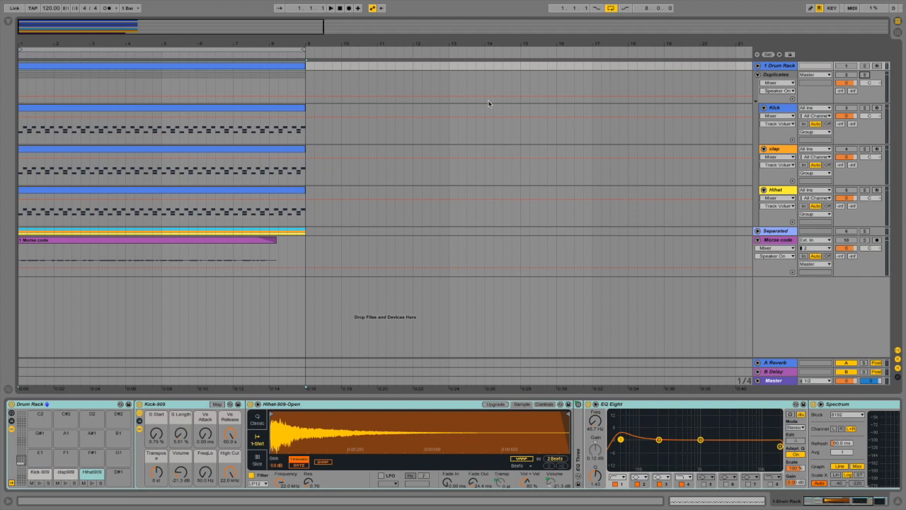
# - Solo the Kick, clap and Hihat tracks in the Duplicates group together and play them
pyautogui.click(193, 124)
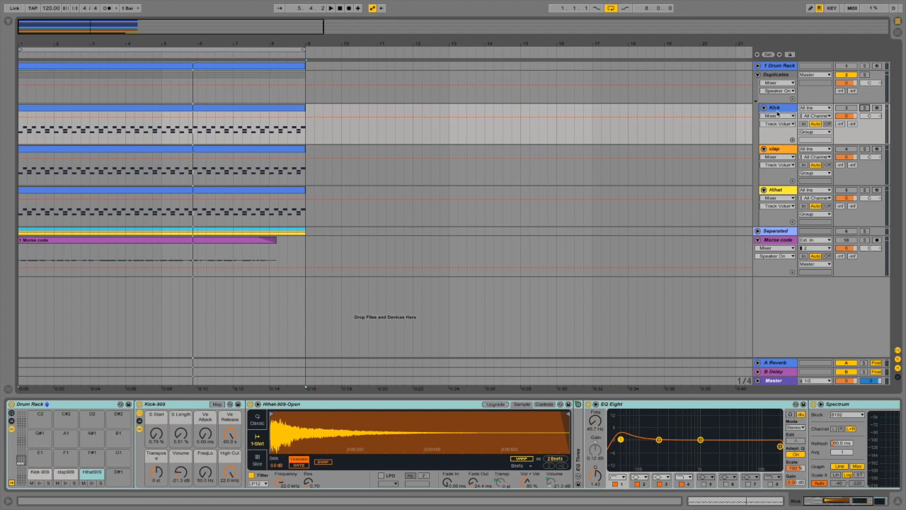
pyautogui.click(779, 112)
pyautogui.keyDown('shift'); pyautogui.click(779, 190); pyautogui.keyUp('shift')
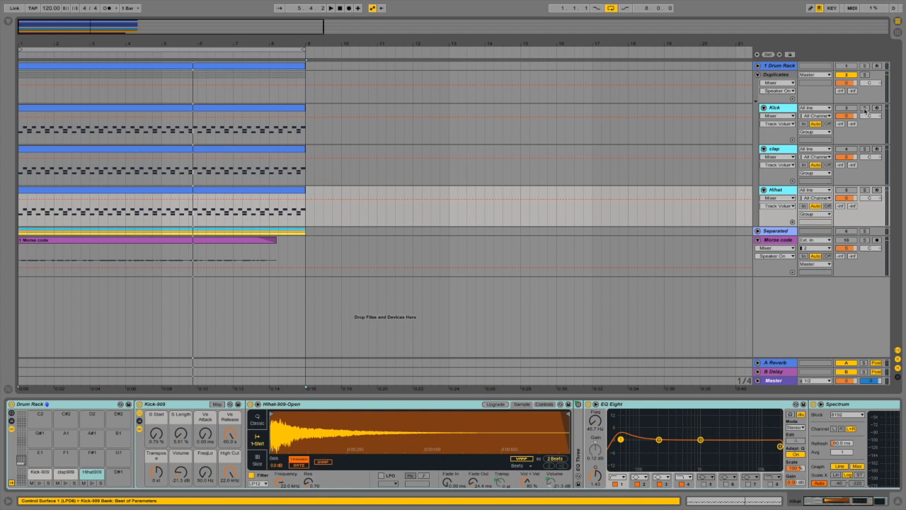
pyautogui.click(864, 108)
pyautogui.press('space')
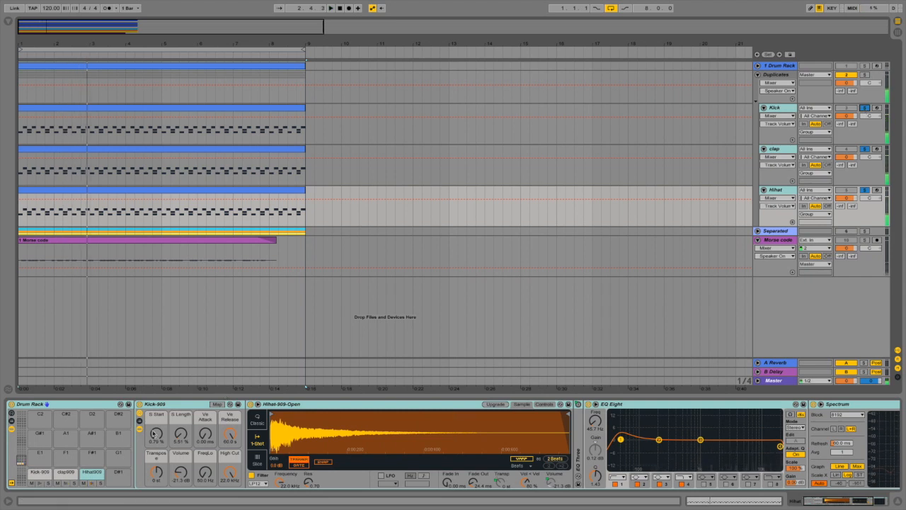
# - Solo only the matching drum pad on each duplicate track (Kick-909, clap909, Hihat909) and play the result
pyautogui.click(780, 109)
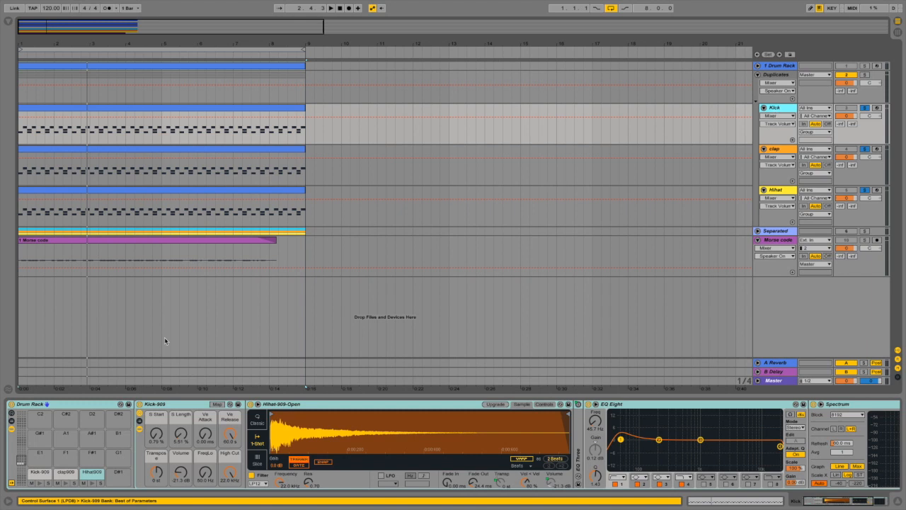
pyautogui.click(48, 483)
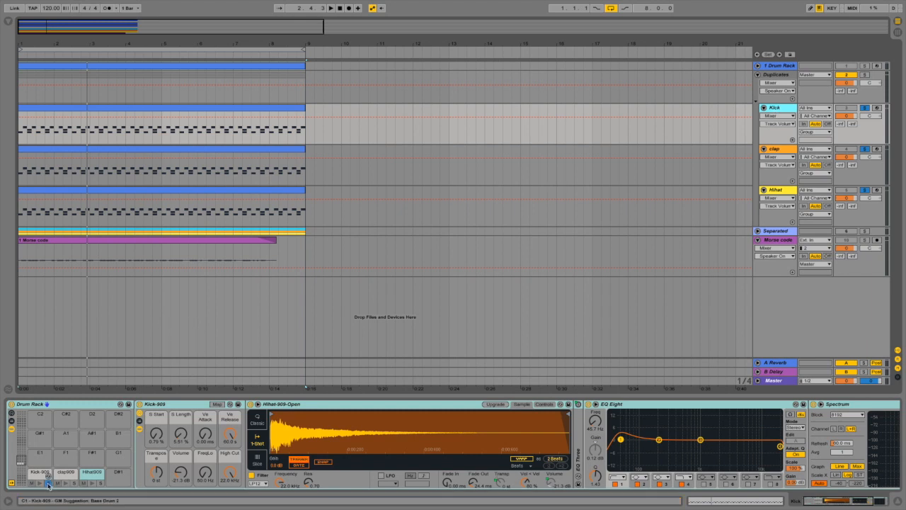
pyautogui.click(779, 151)
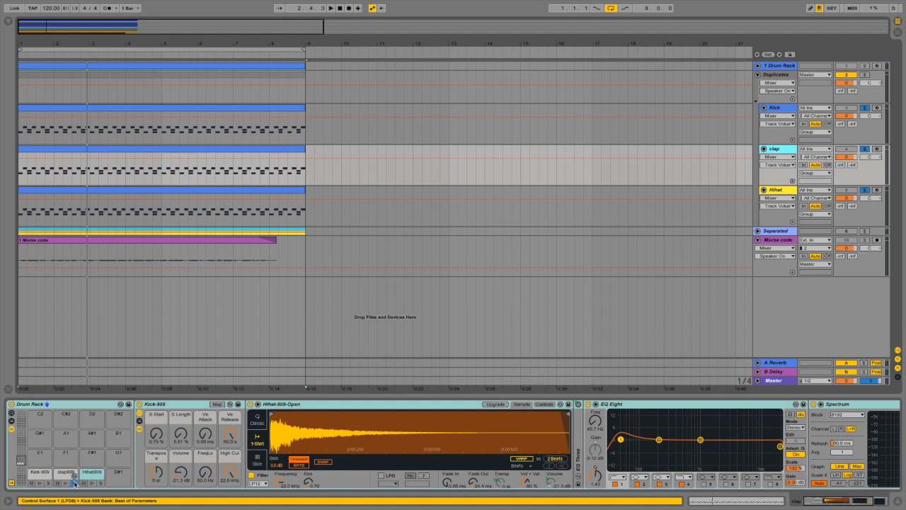
pyautogui.click(779, 190)
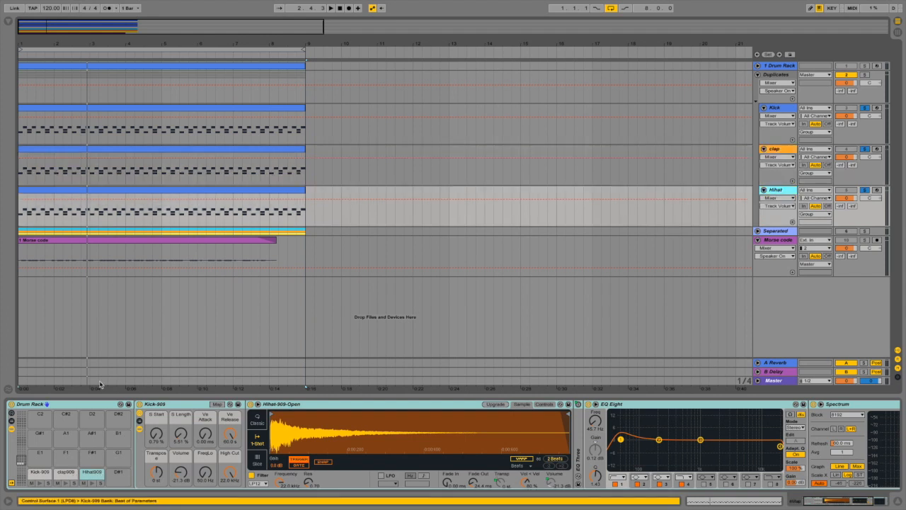
pyautogui.click(101, 483)
pyautogui.press('space')
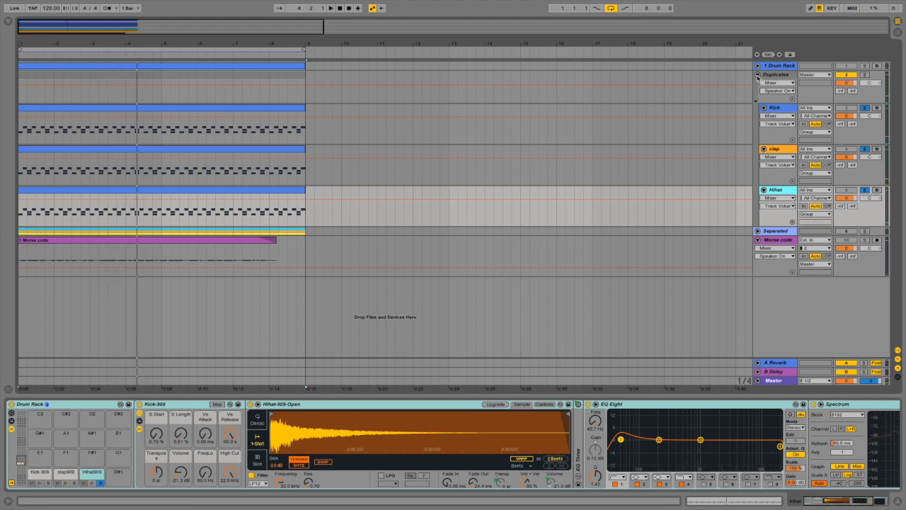
# - Fold the Duplicates group and look at the kick, clap and hi hat tracks inside the Separated group
pyautogui.click(758, 75)
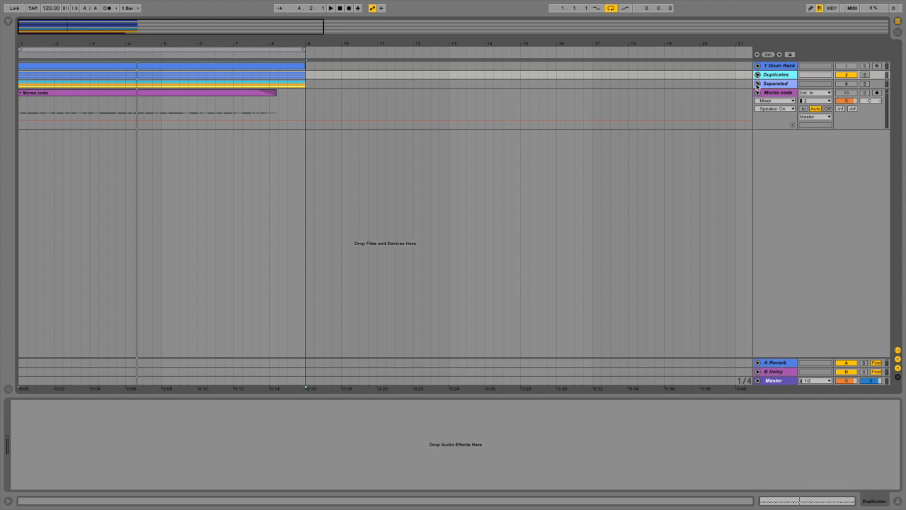
pyautogui.click(758, 83)
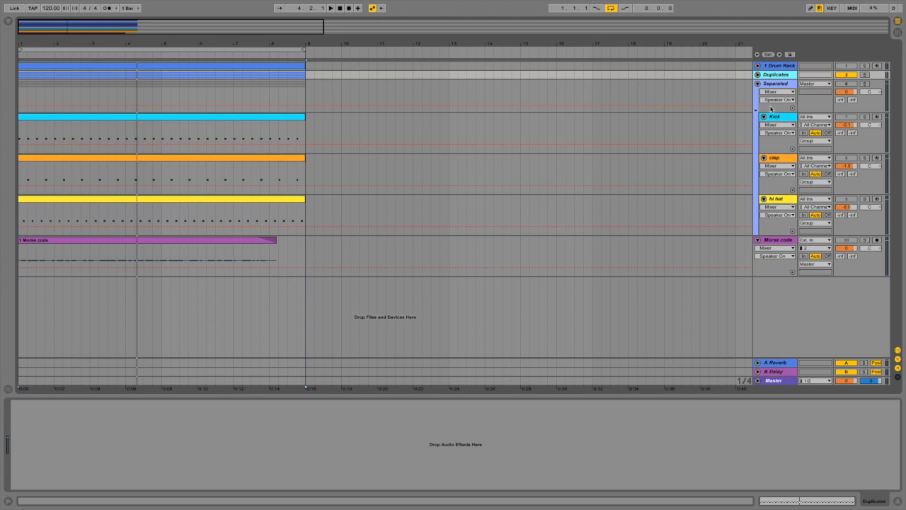
pyautogui.click(757, 84)
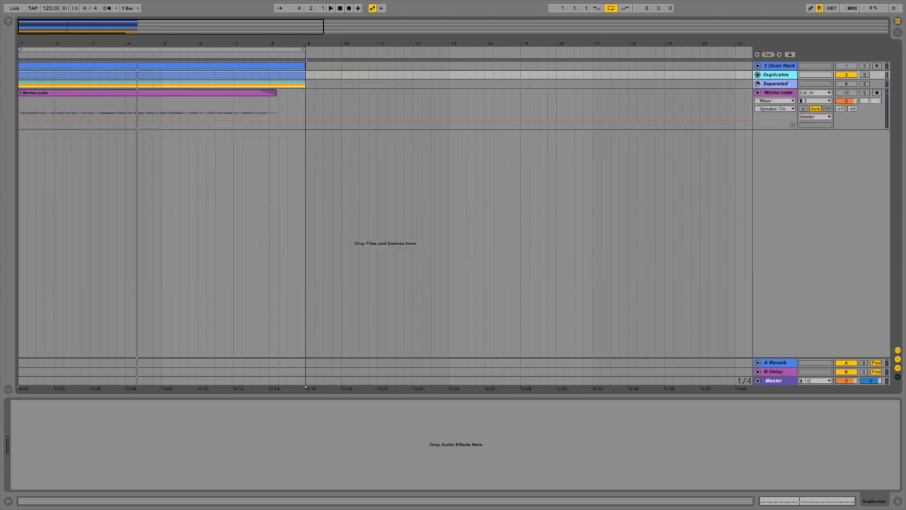
# - Delete the clap909 and Hihat909 pads from the Drum Rack on the Kick track in the Duplicates group
pyautogui.click(758, 74)
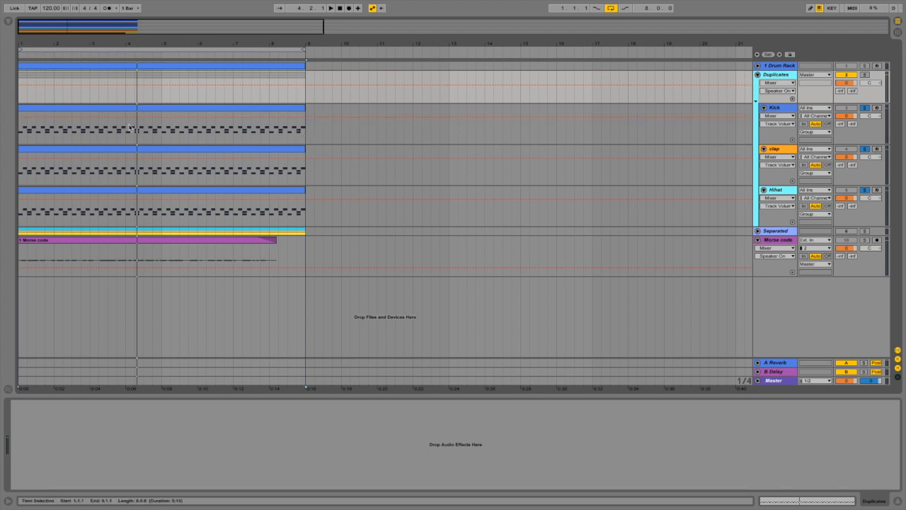
pyautogui.click(149, 110)
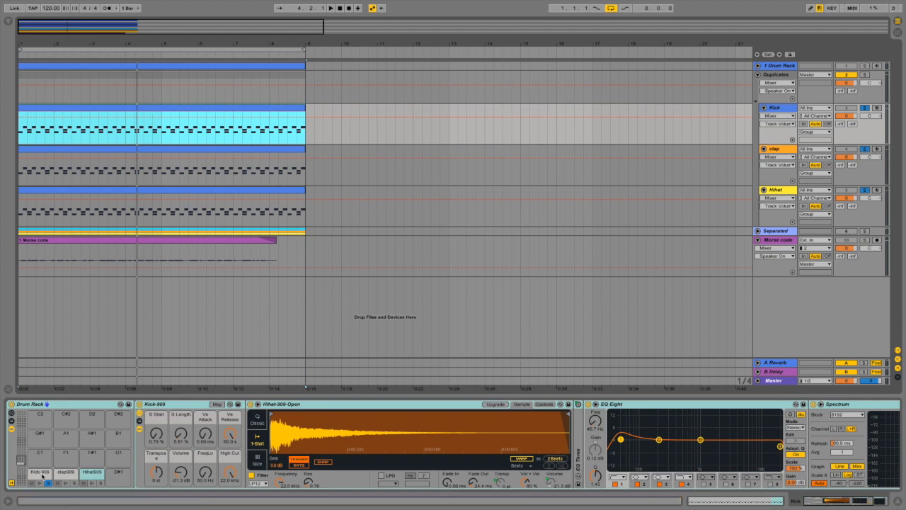
pyautogui.click(67, 472)
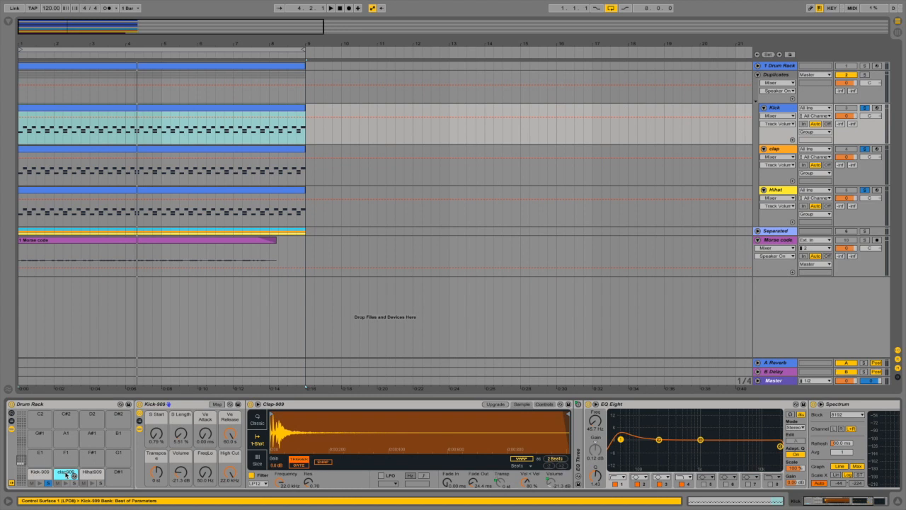
pyautogui.press('Delete')
pyautogui.click(88, 477)
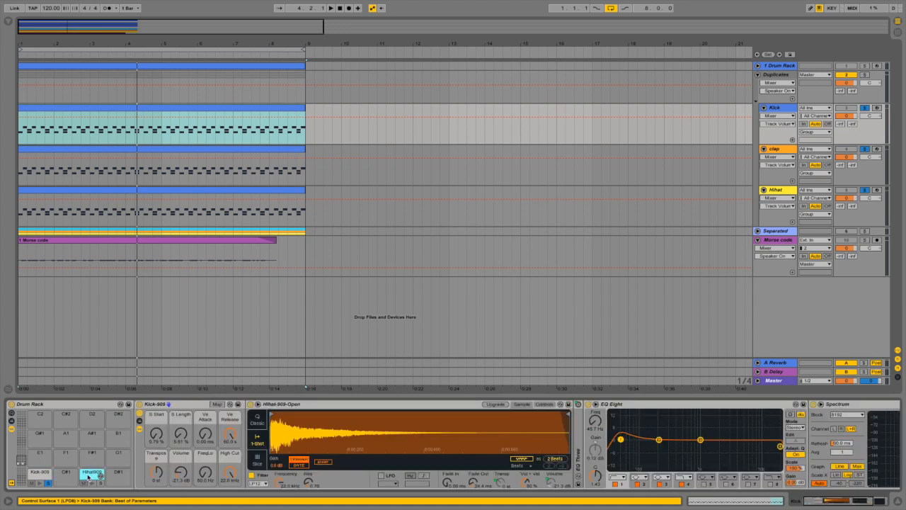
pyautogui.press('Delete')
pyautogui.click(41, 473)
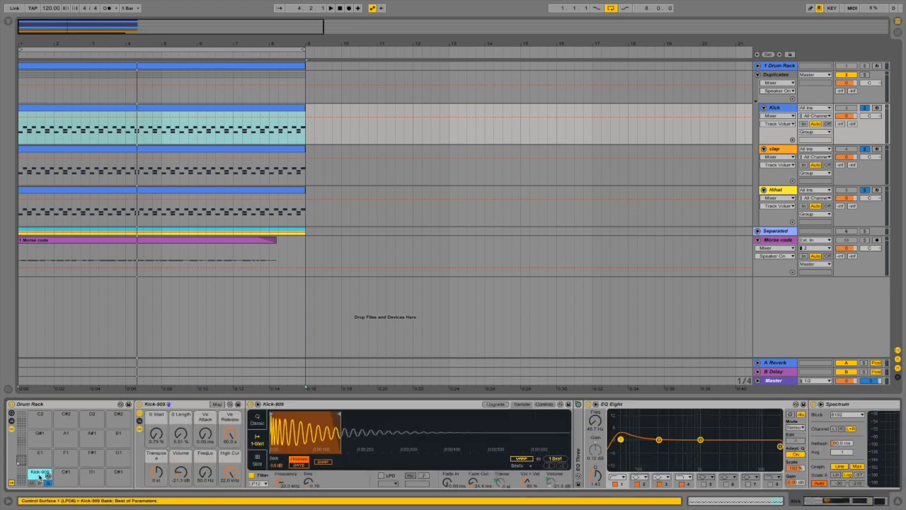
# - Delete all D1 and C#1 notes from the Kick track's MIDI clip, keeping only the Kick-909 notes
pyautogui.doubleClick(233, 109)
pyautogui.click(139, 255)
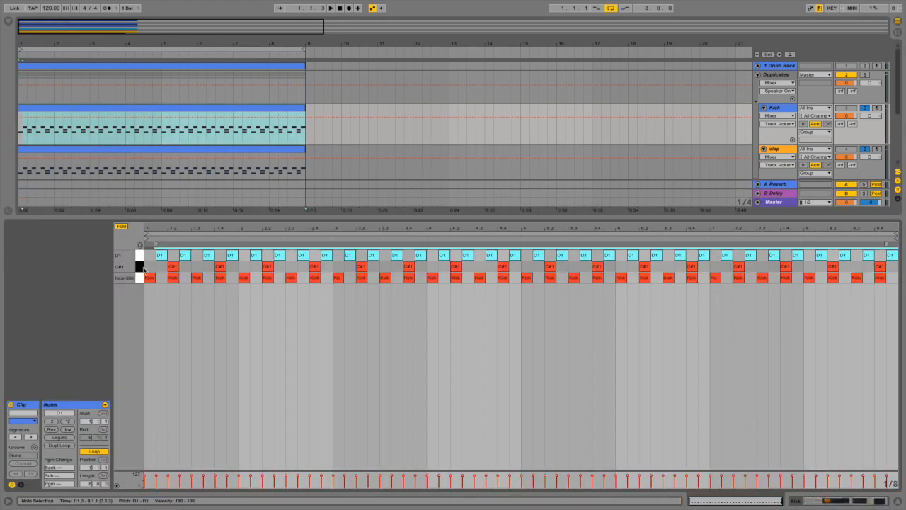
pyautogui.click(141, 268)
pyautogui.click(139, 256)
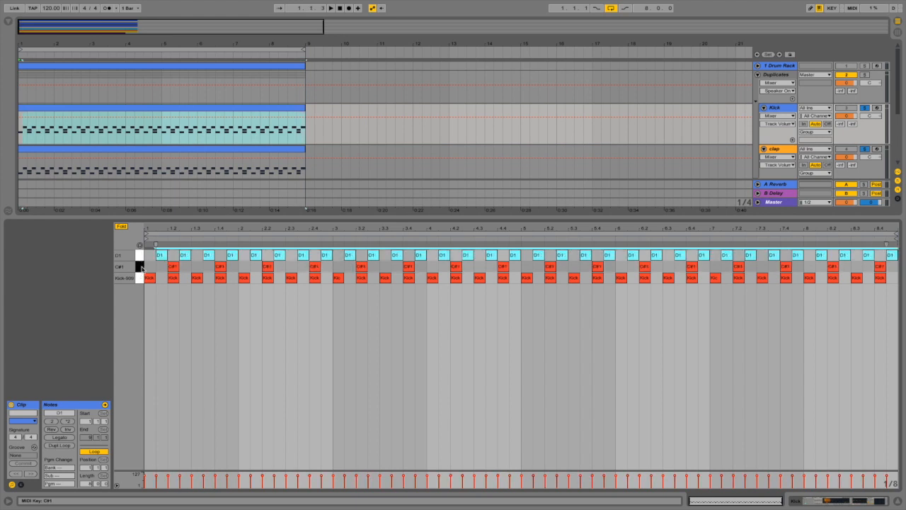
pyautogui.keyDown('shift'); pyautogui.click(142, 268); pyautogui.keyUp('shift')
pyautogui.press('Delete')
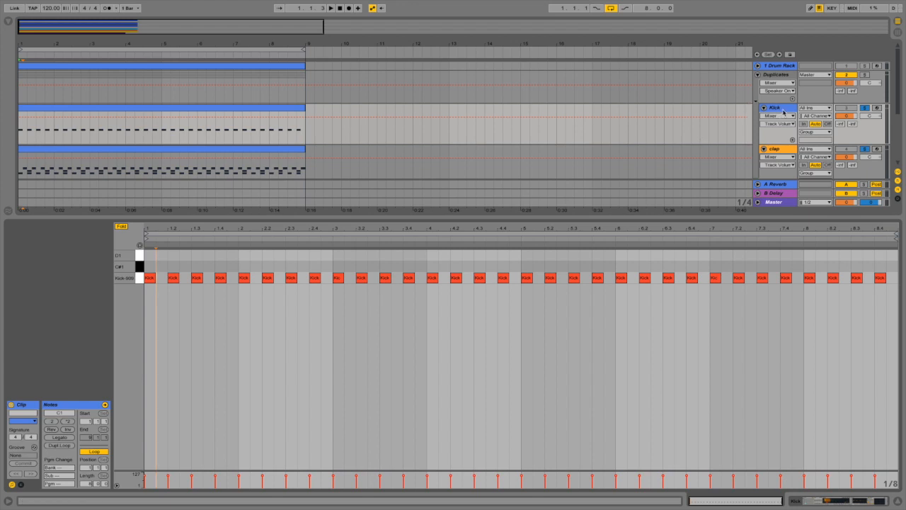
# - Return to the Kick track's devices and unfold the Separated group
pyautogui.hotkey('shift', 'Tab')
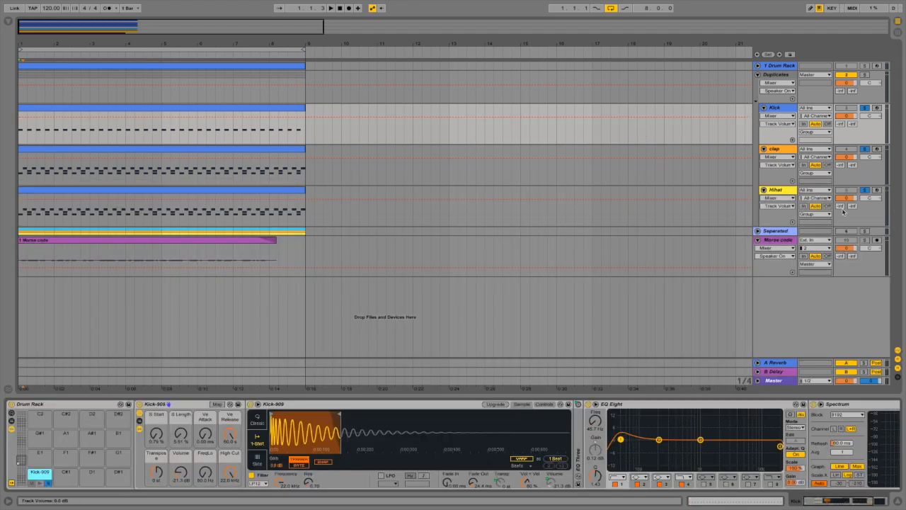
pyautogui.click(758, 231)
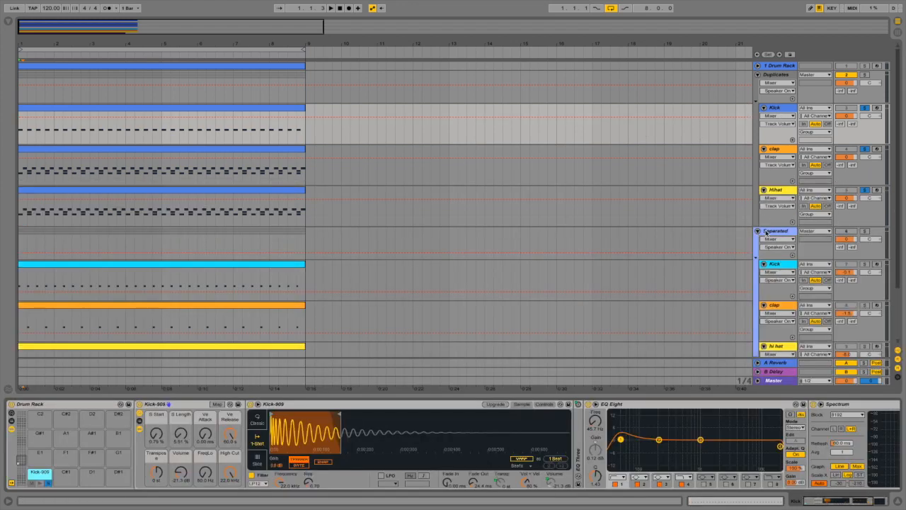
pyautogui.click(769, 231)
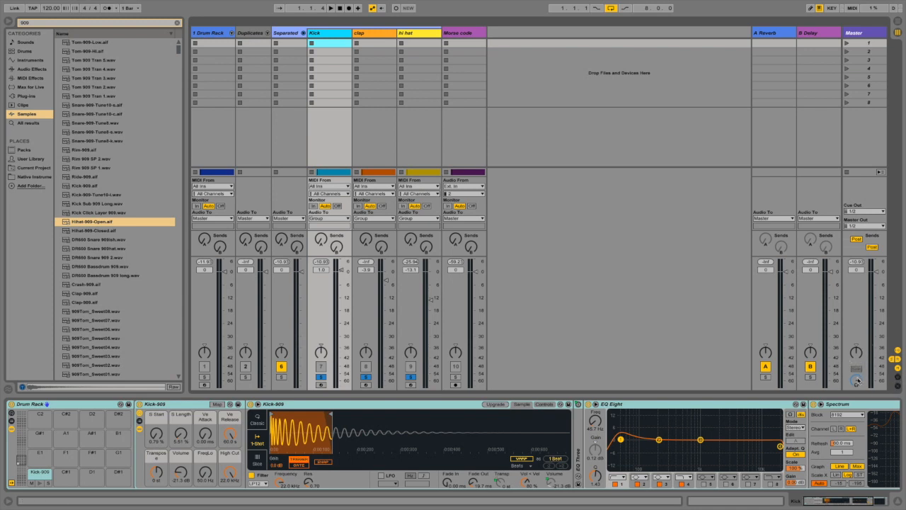
# - Show the Track Delay controls in both Session View and Arrangement View
pyautogui.click(899, 377)
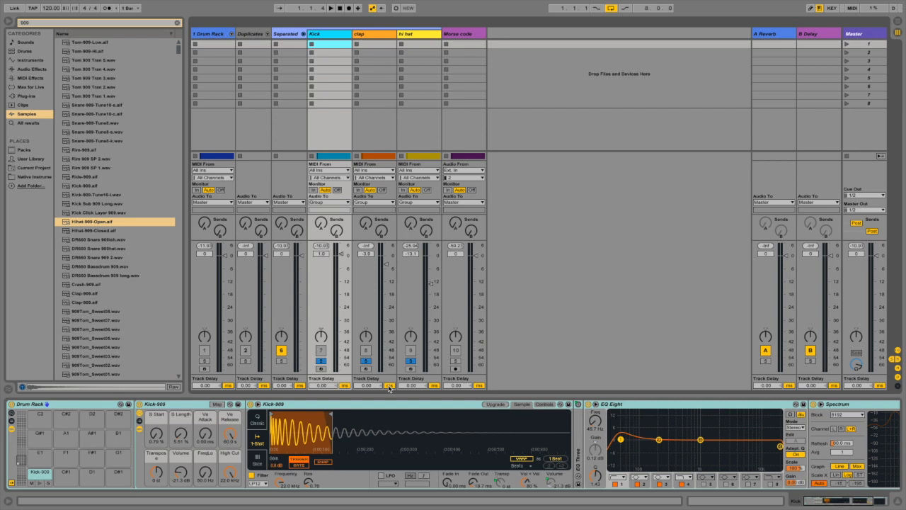
pyautogui.press('Tab')
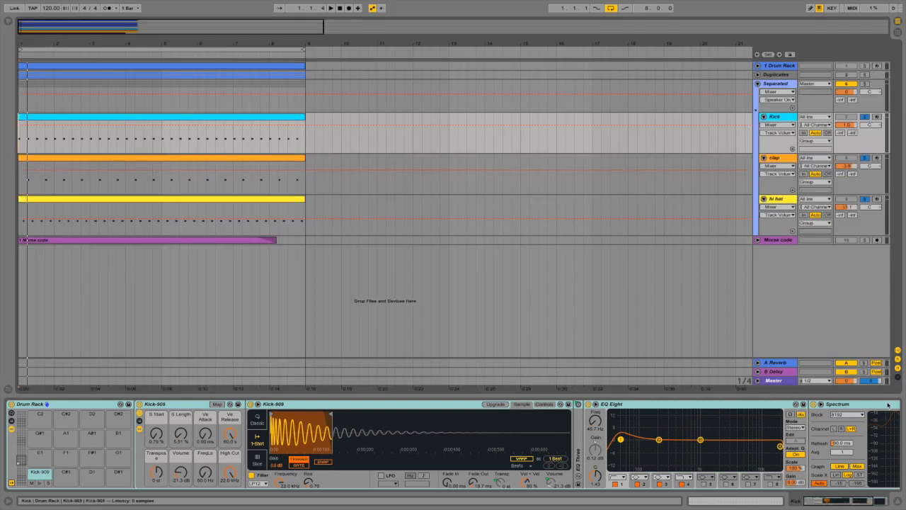
pyautogui.click(898, 377)
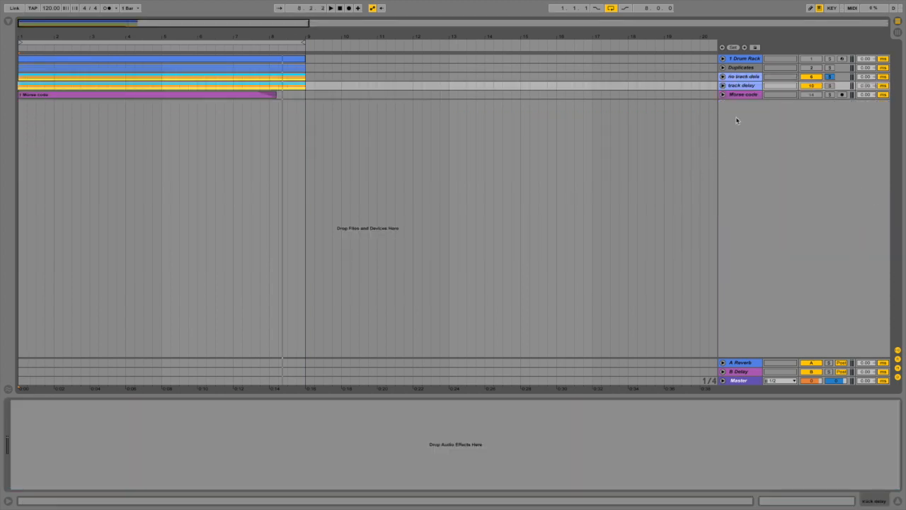
# - Unfold the "no track delay" group and play its kick, clap and hi-hat beat
pyautogui.click(723, 77)
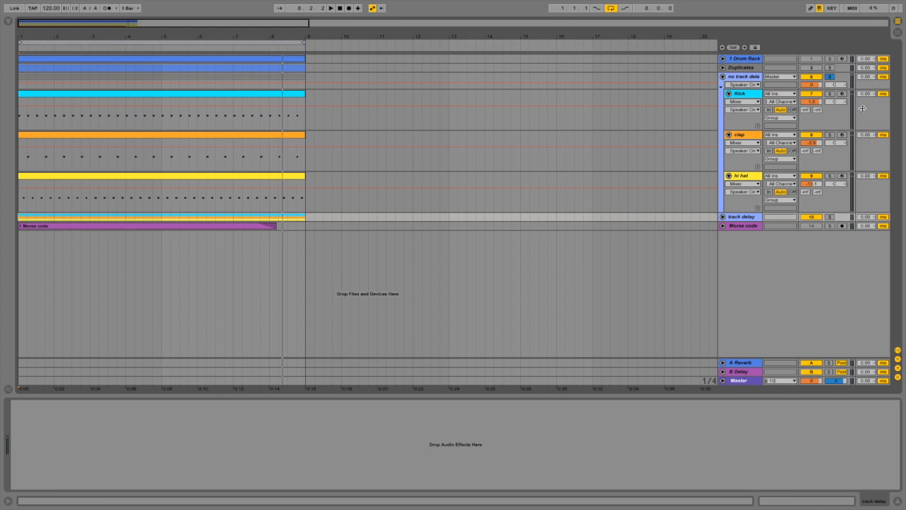
pyautogui.press('space')
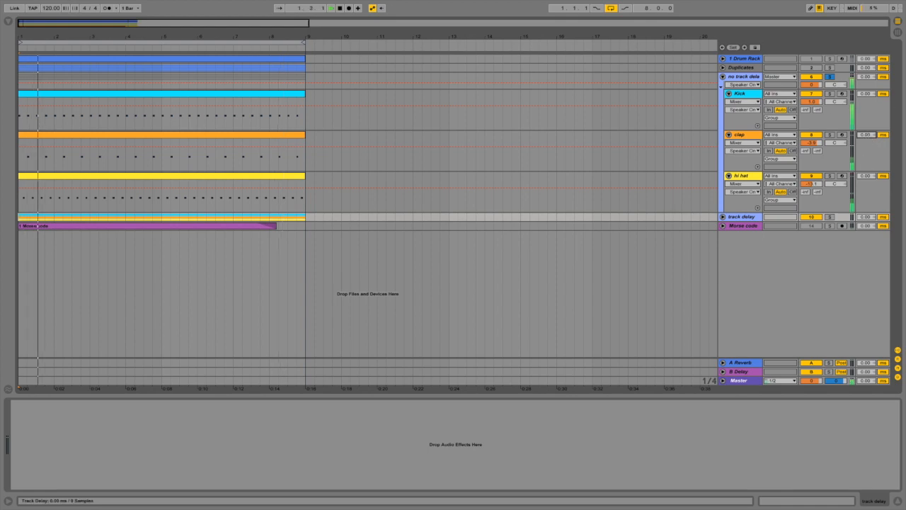
# - Try a track delay of -35 ms on the clap and -49 ms on the hi hat, resetting each to 0 ms
pyautogui.moveTo(865, 135)
pyautogui.mouseDown()
pyautogui.moveTo(865, 115)
pyautogui.moveTo(870, 139)
pyautogui.mouseUp()
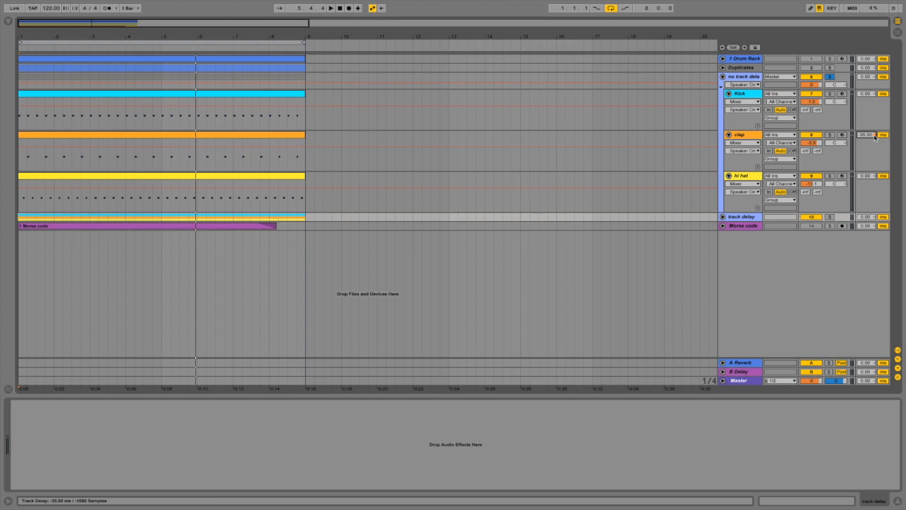
pyautogui.click(875, 135)
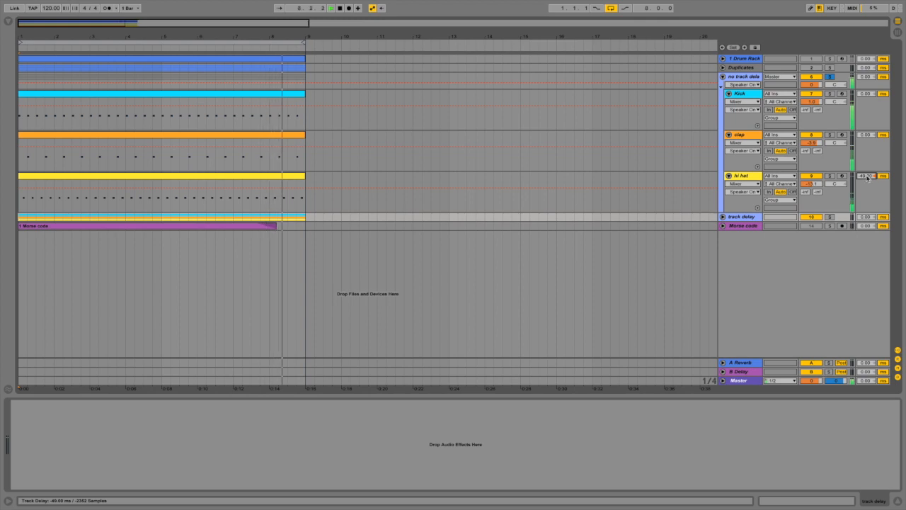
pyautogui.press('Delete')
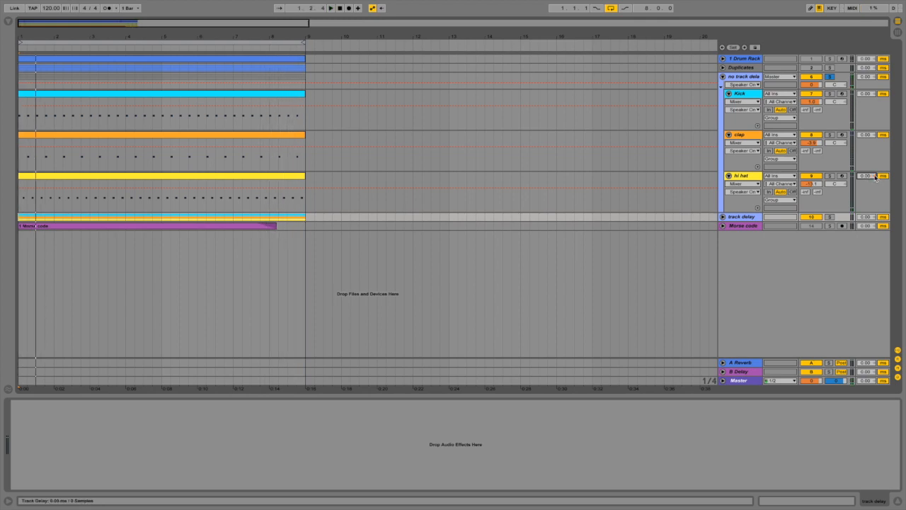
# - Unfold the "track delay" group and play the soloed "no track delay" group as the reference beat
pyautogui.click(723, 217)
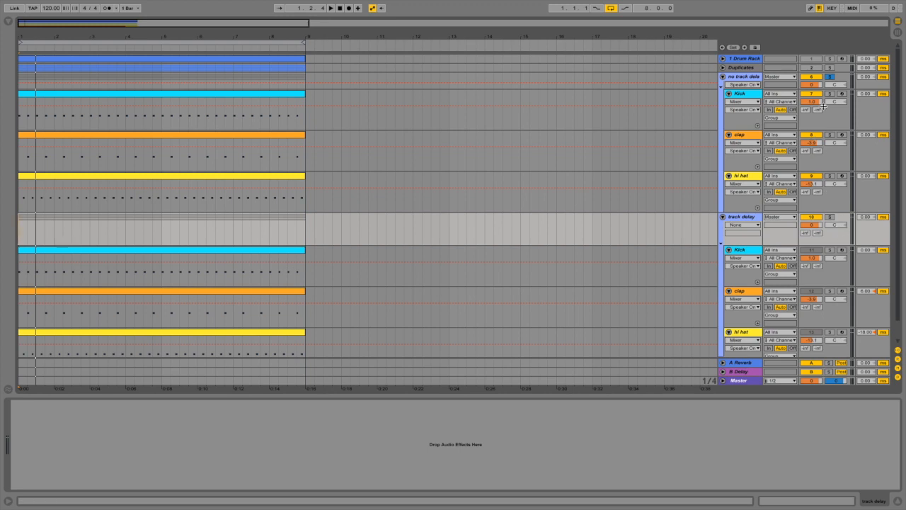
pyautogui.press('space')
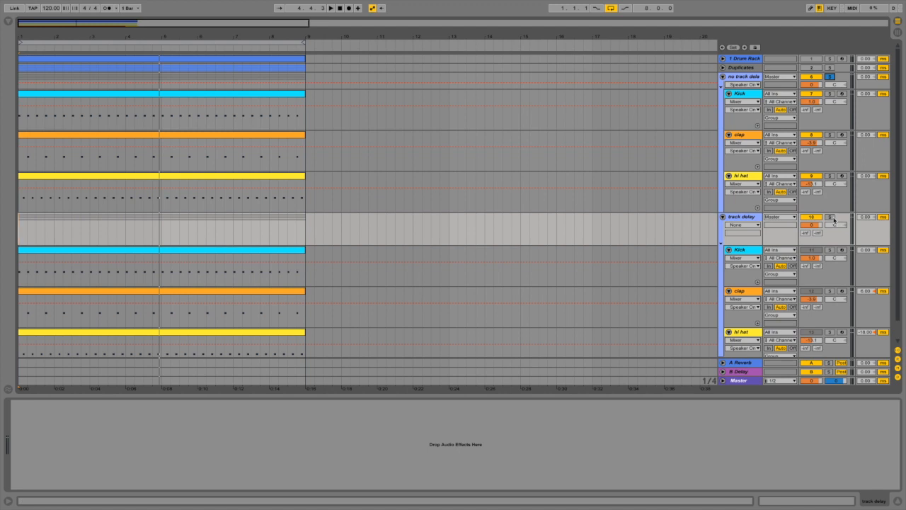
# - Solo the "track delay" group instead of "no track delay" and play its delayed version of the beat
pyautogui.click(830, 218)
pyautogui.press('space')
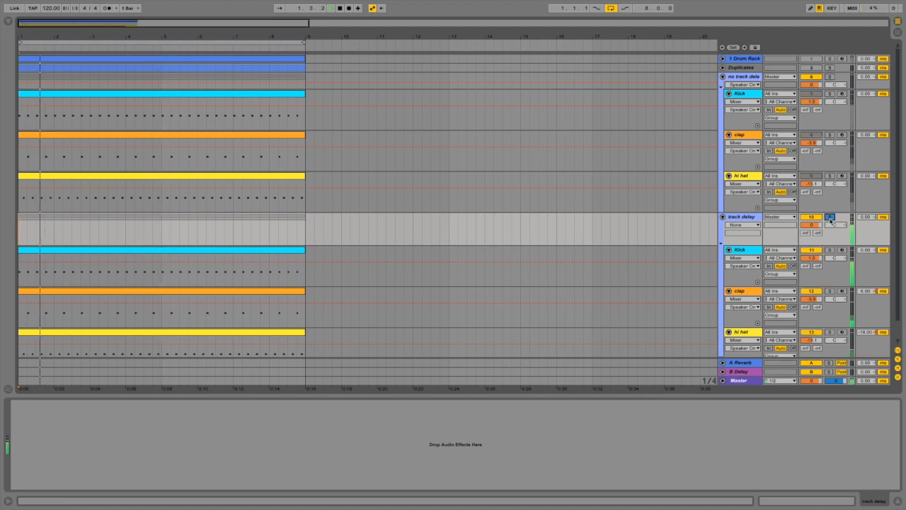
pyautogui.scroll(-1, 845, 243)
pyautogui.scroll(-1, 845, 244)
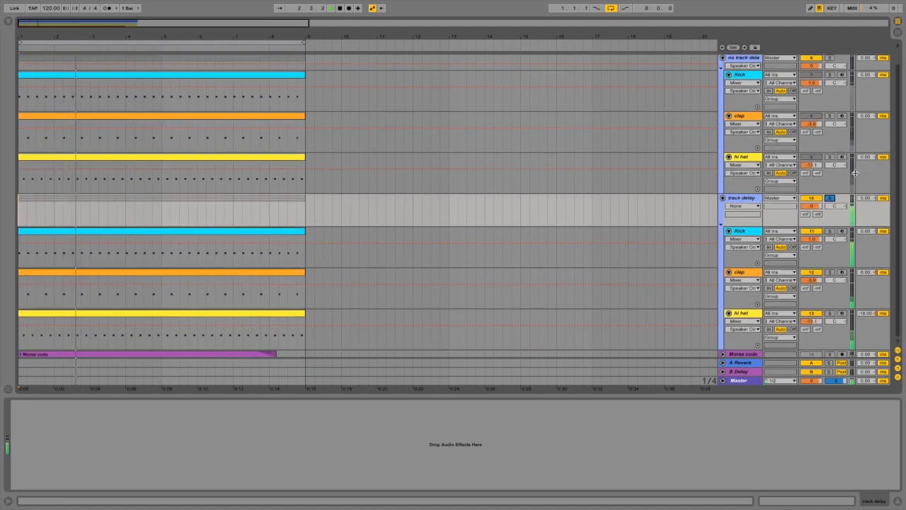
pyautogui.scroll(1, 844, 237)
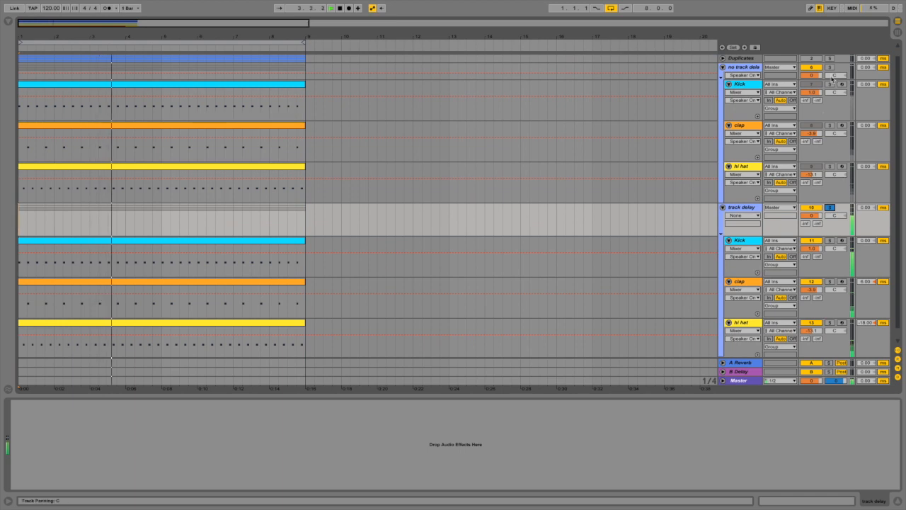